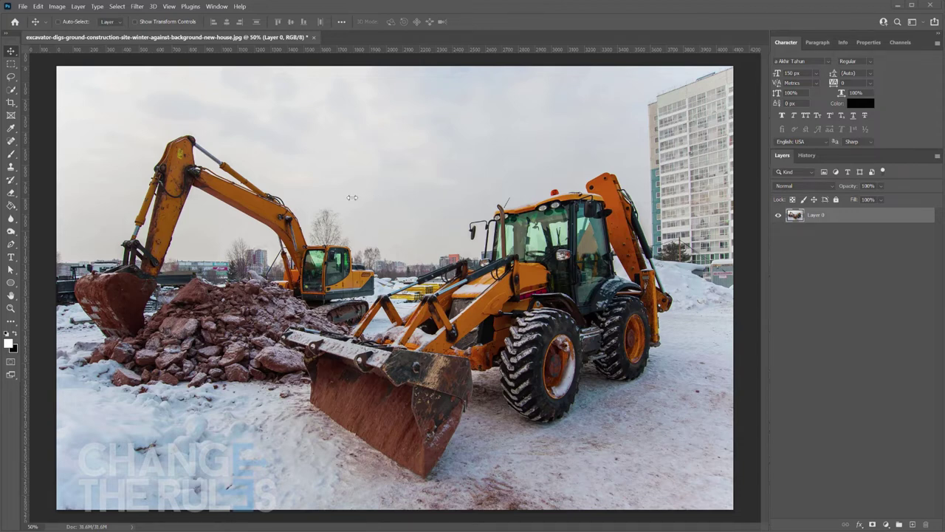
- With the Crop tool, turn Use Classic Mode on and back off, then commit the full-image crop unchanged
click(9, 106)
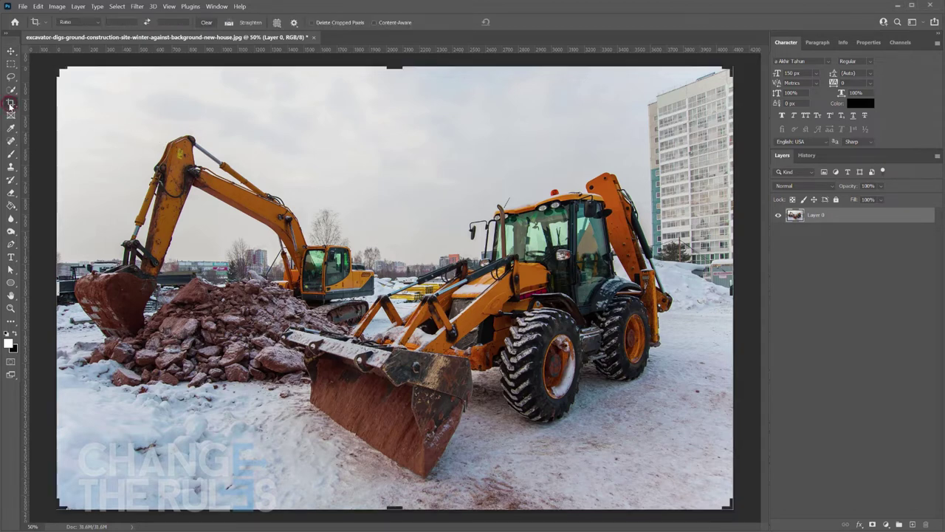
click(295, 23)
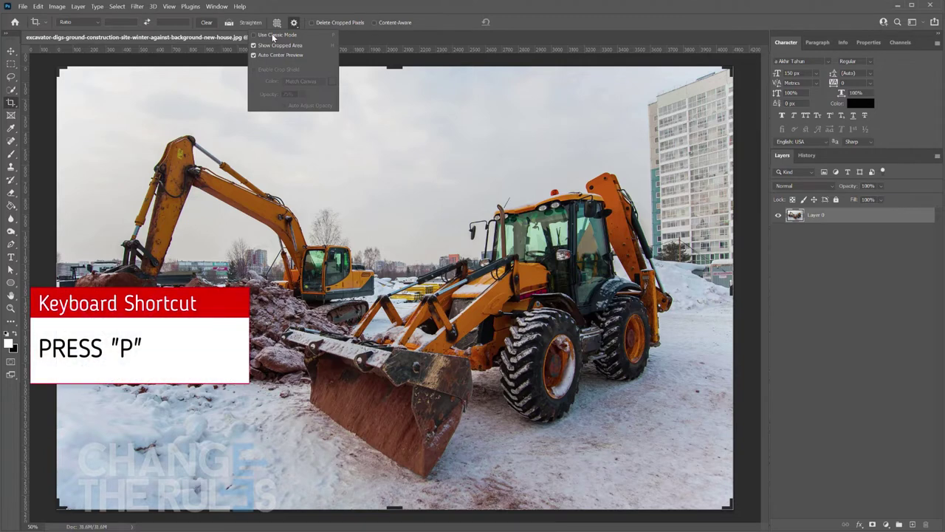
key(p)
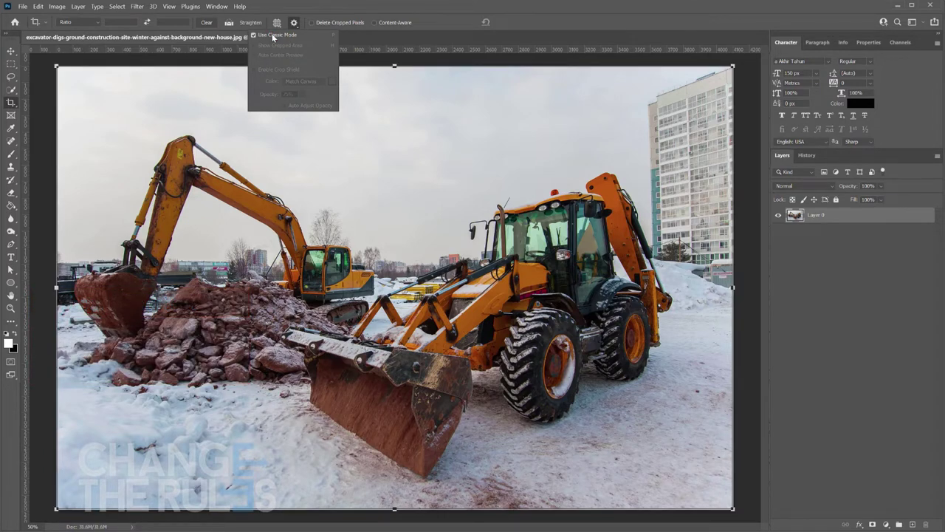
click(272, 34)
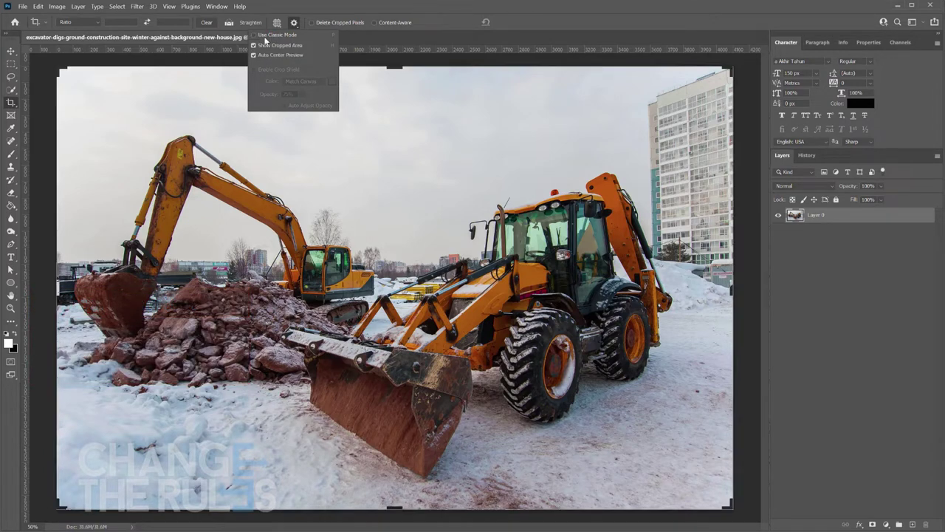
click(11, 102)
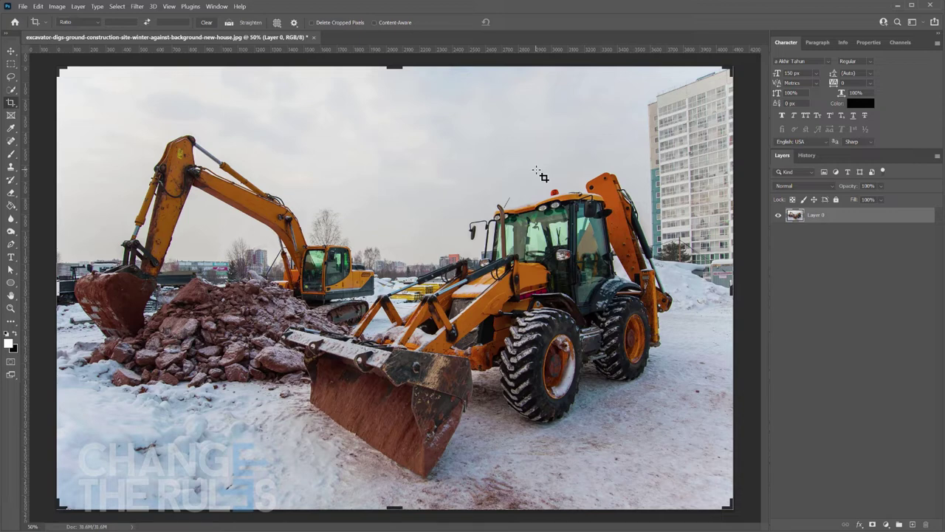
key(Return)
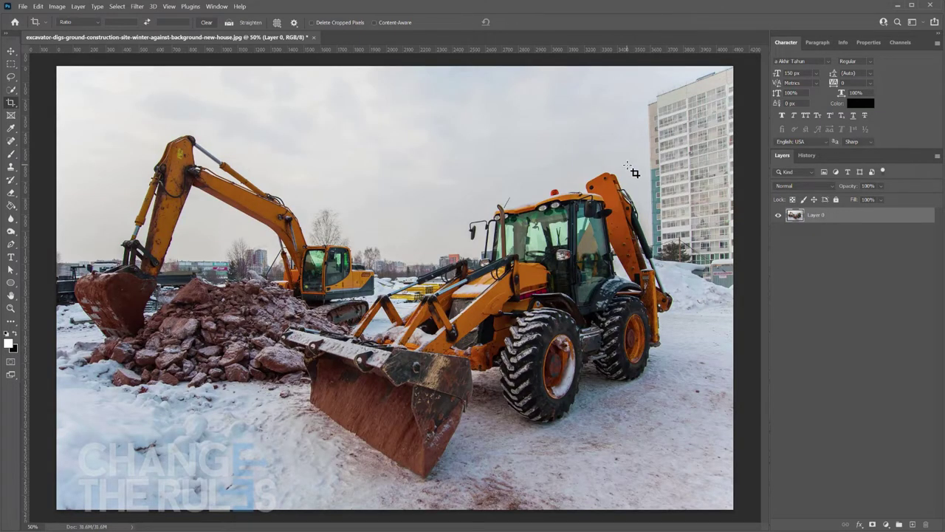
- Restart and commit the crop, then drag out a smaller crop box over the middle of the photo
click(409, 171)
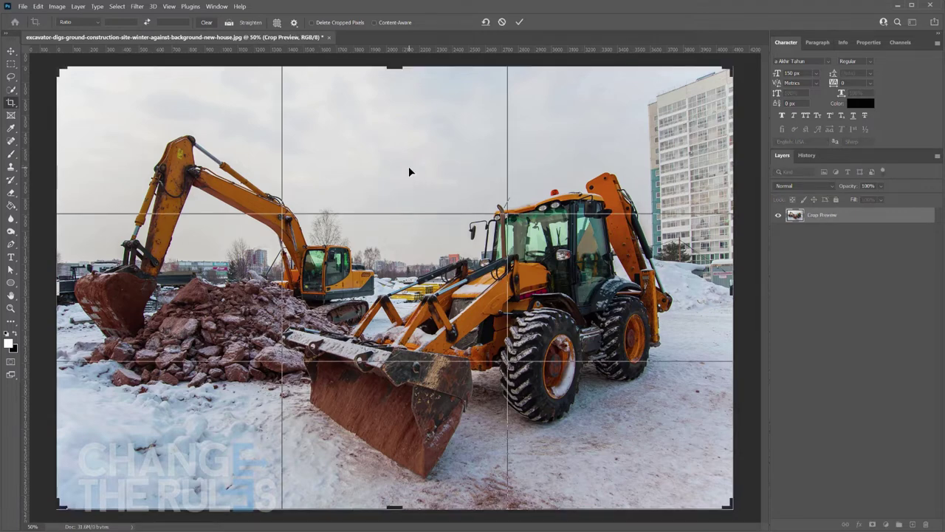
key(Return)
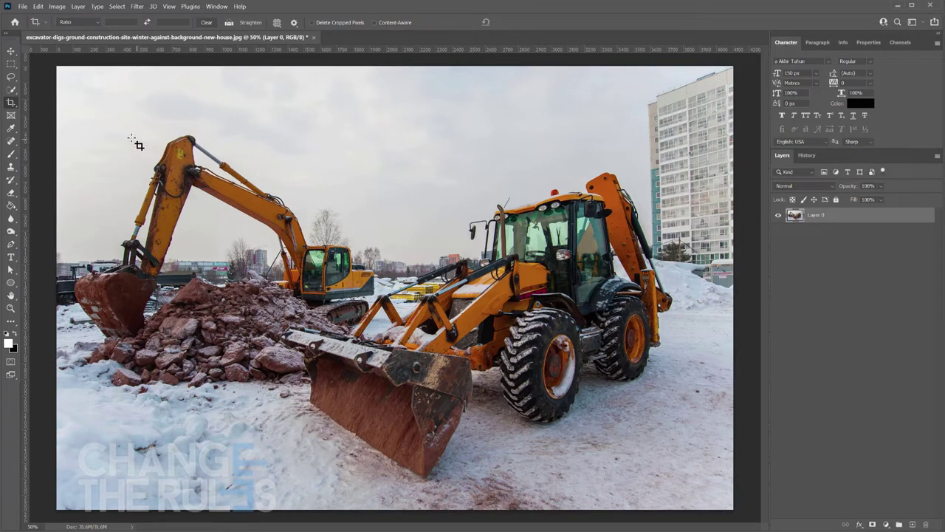
drag(120, 128, 422, 354)
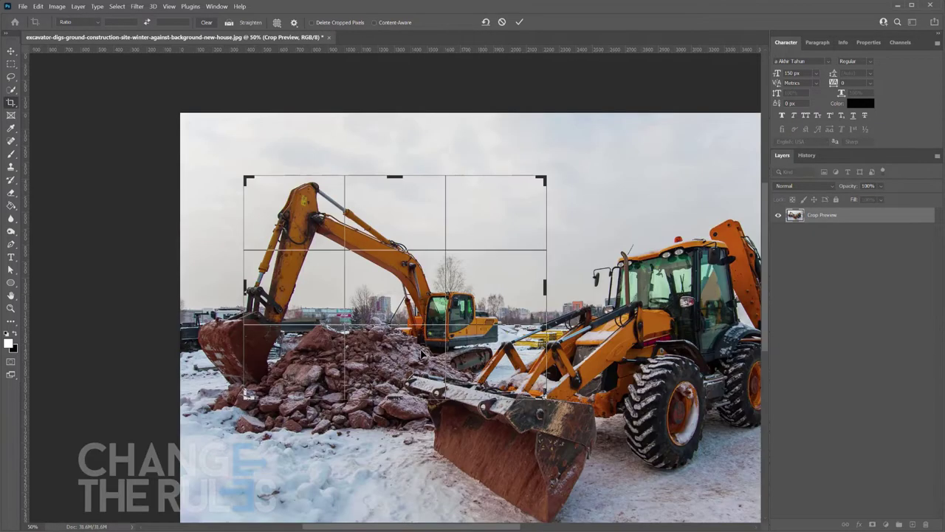
drag(425, 293, 344, 259)
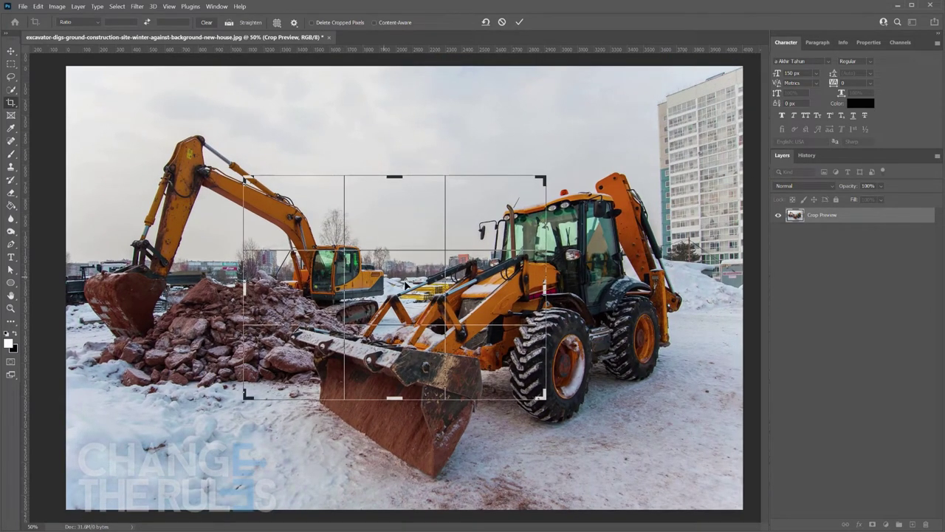
- Slide the photo behind the crop box so the frame sits over the loader
drag(472, 303, 415, 291)
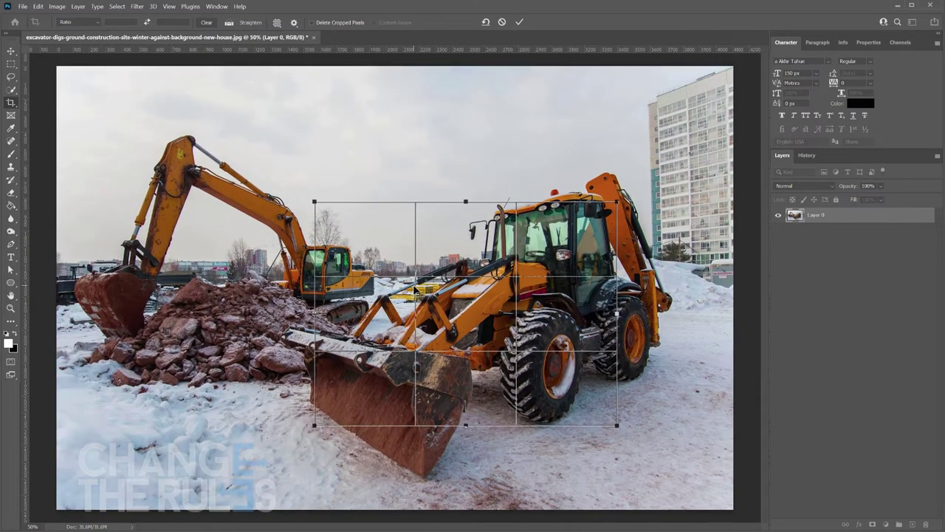
drag(435, 305, 348, 320)
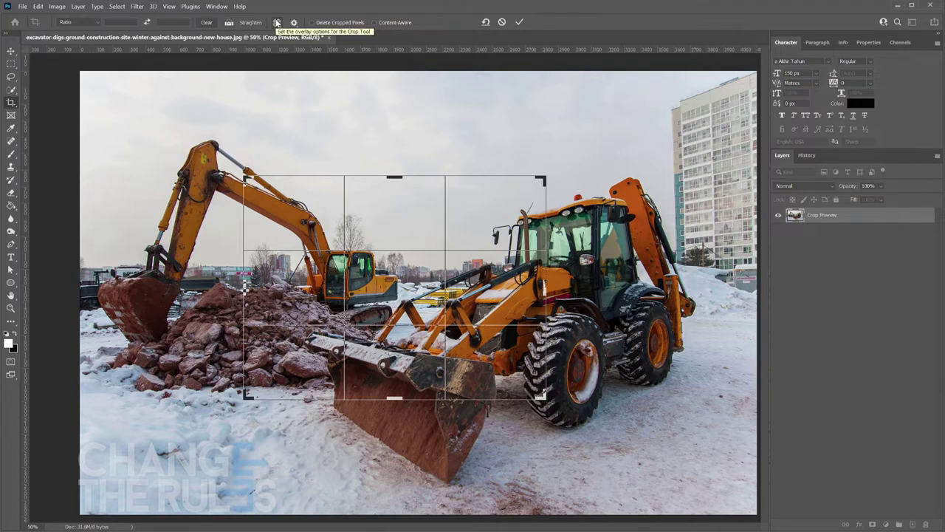
click(277, 23)
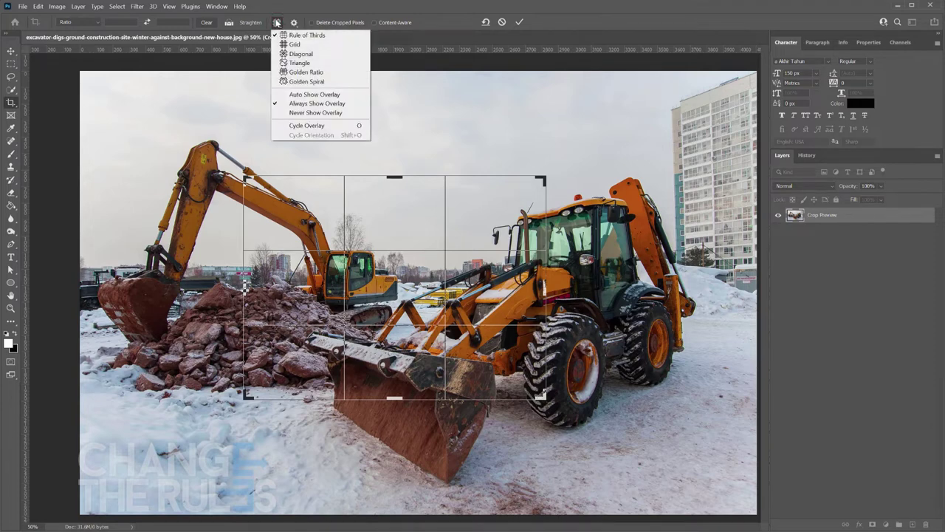
- Set the overlay to Auto Show Overlay and enlarge the crop from its top-left and bottom-right corners
click(293, 95)
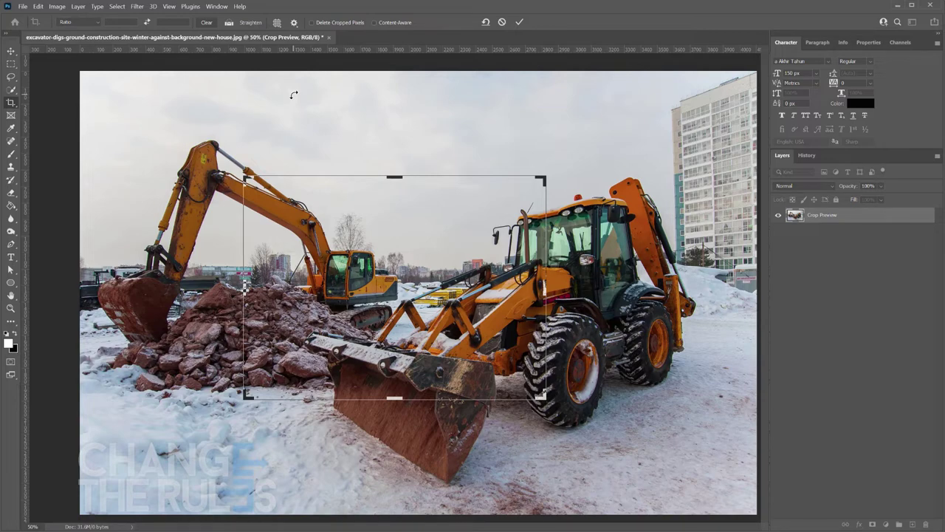
drag(245, 178, 238, 160)
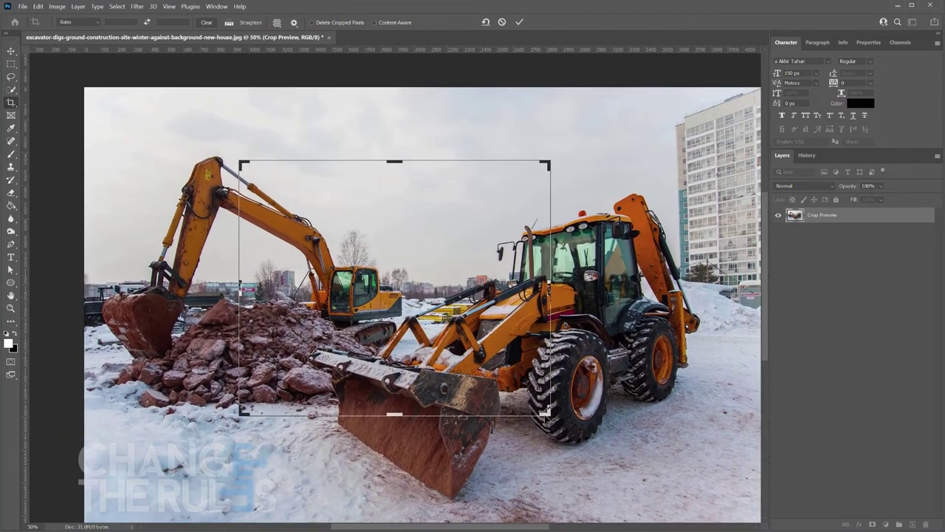
mouse_move(547, 414)
mouse_down()
mouse_move(614, 442)
mouse_move(535, 404)
mouse_up()
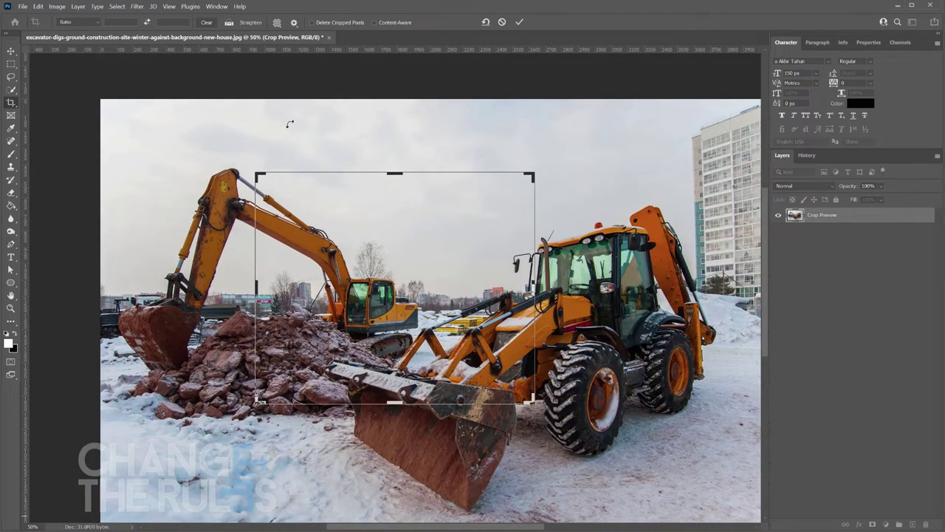
- Switch the overlay to Never Show Overlay and resize the crop from its top-right and bottom-left corners
click(277, 22)
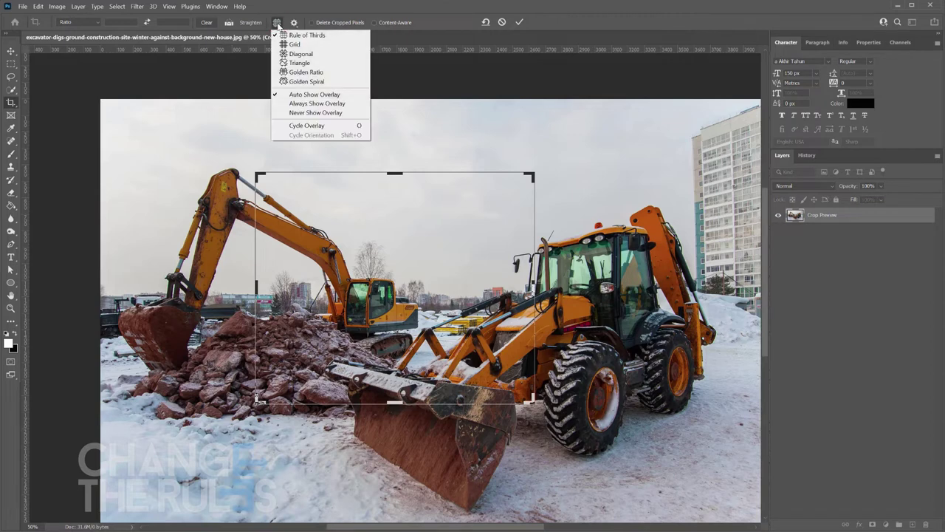
click(299, 113)
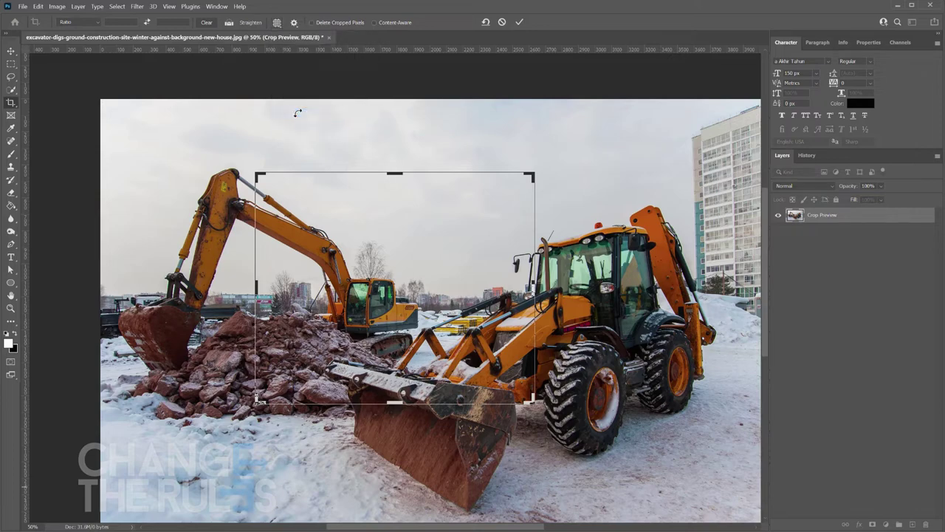
drag(527, 172, 564, 170)
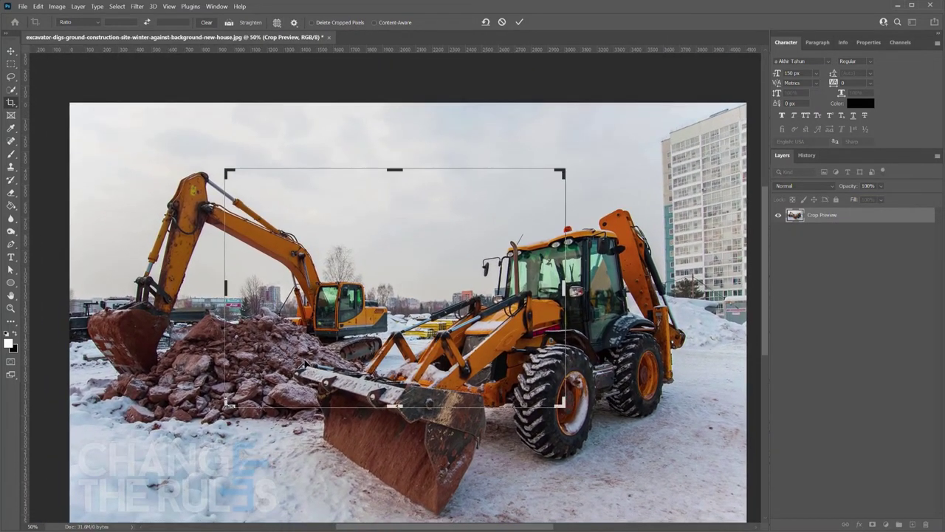
drag(229, 403, 255, 408)
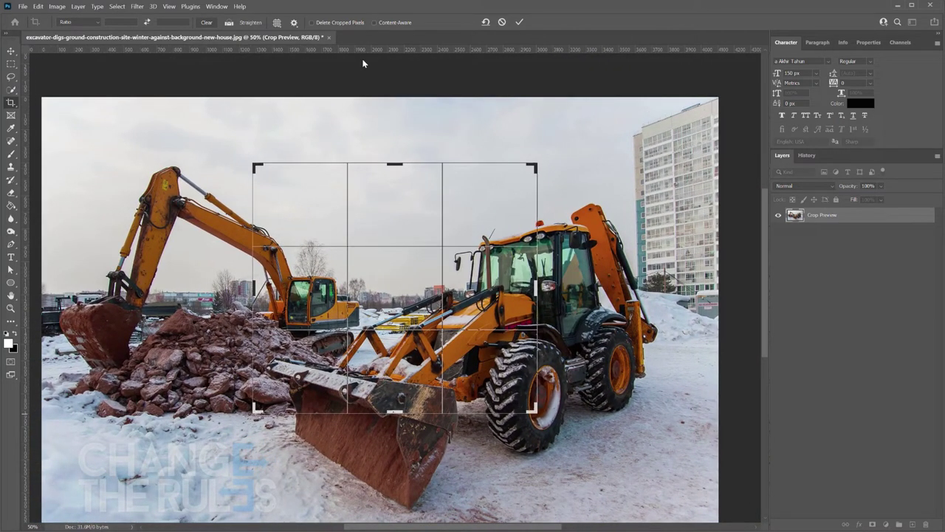
click(294, 23)
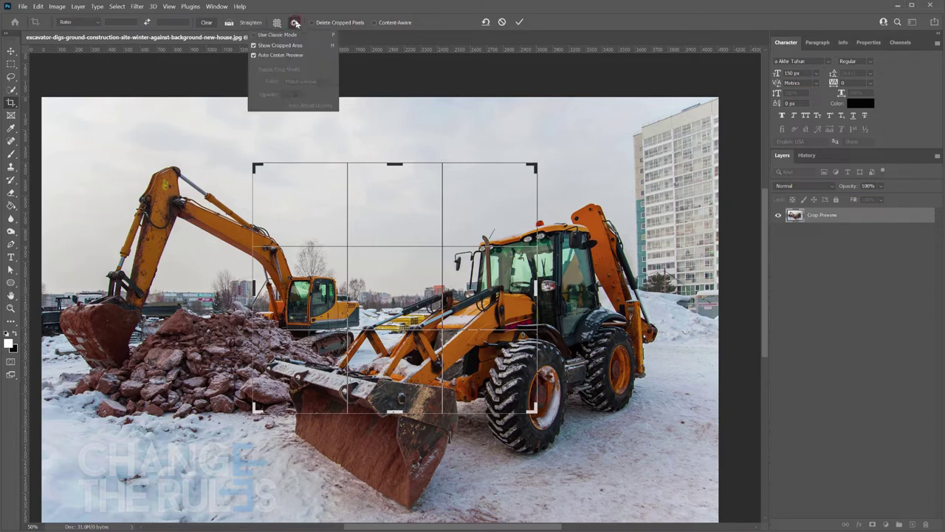
- Turn off Show Cropped Area and reshape the crop into a wider, shorter frame around the excavator
click(255, 46)
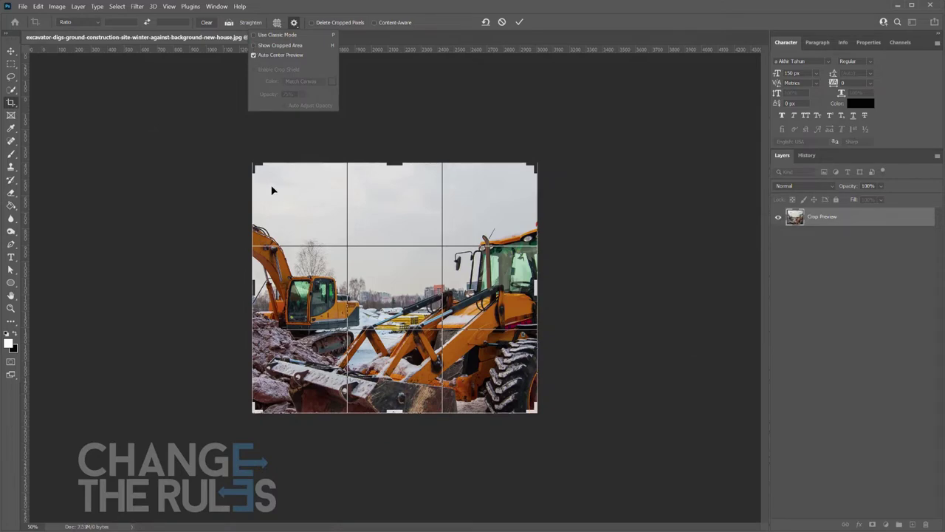
click(252, 163)
drag(253, 162, 202, 139)
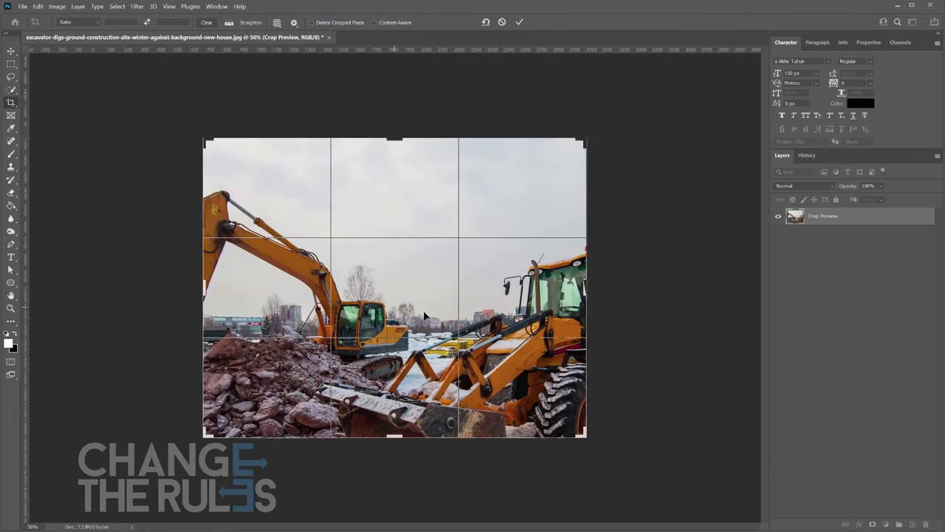
drag(584, 140, 613, 147)
drag(191, 446, 222, 417)
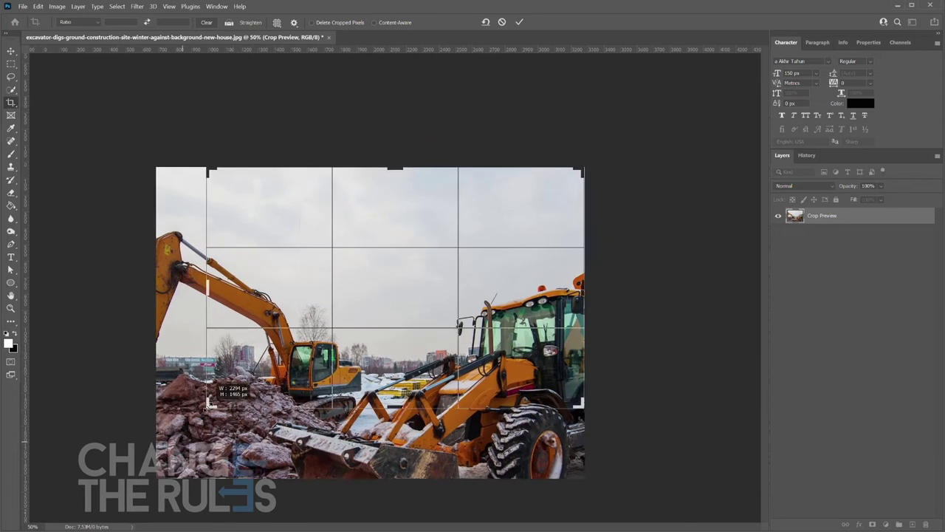
drag(582, 167, 541, 211)
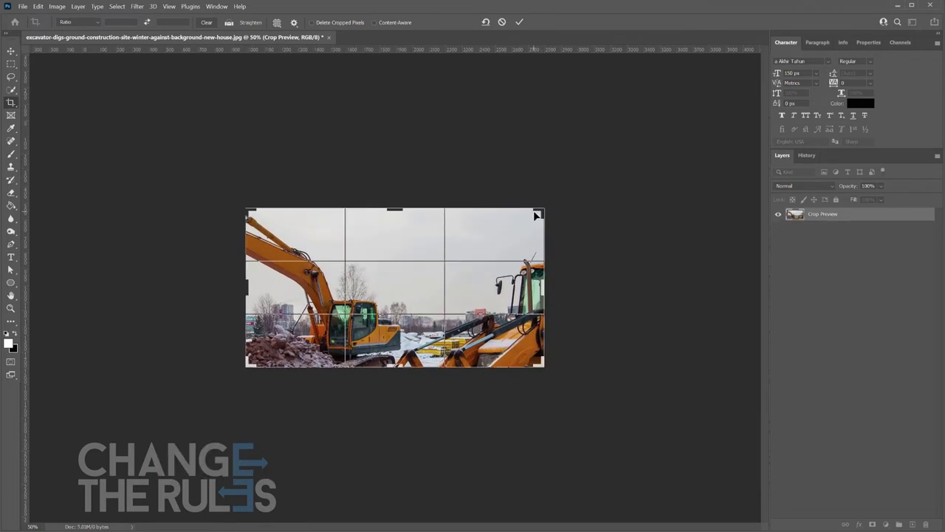
- Re-enable Show Cropped Area so the photo outside the crop is visible again
click(294, 22)
click(287, 45)
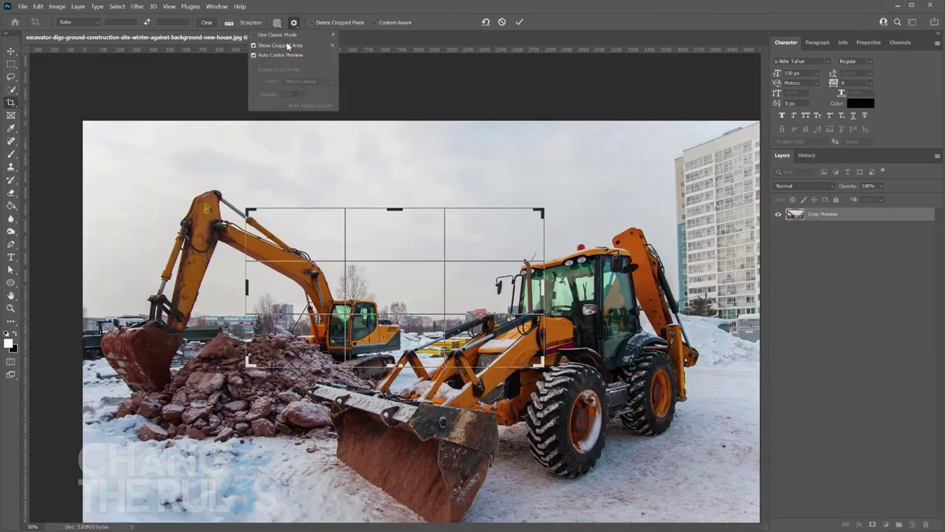
click(295, 23)
click(296, 23)
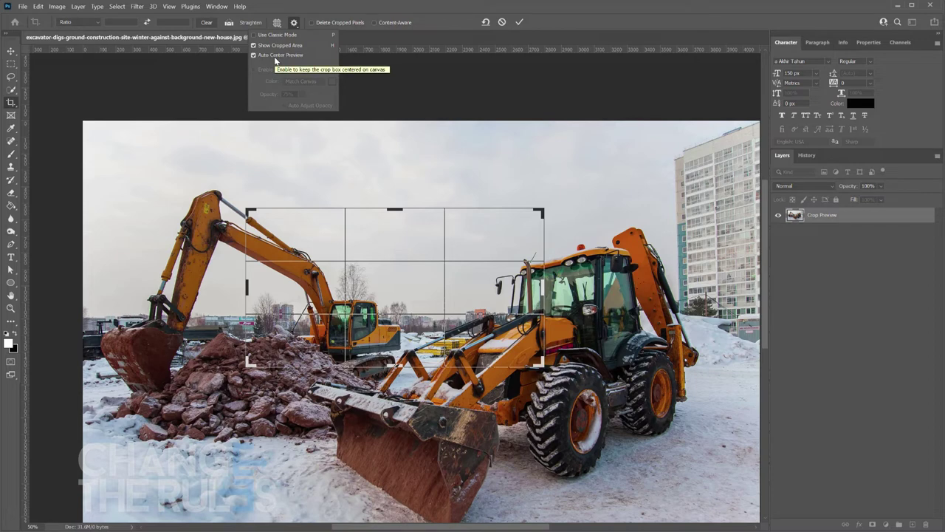
- Hide the cropped area, drag crop corners inward and past the canvas edges, then reset with Esc
click(255, 45)
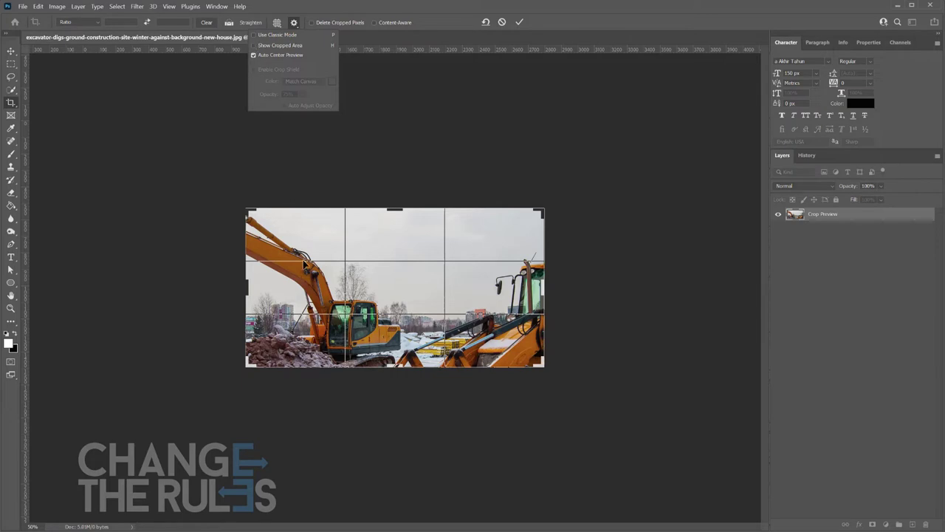
click(369, 245)
drag(540, 211, 644, 164)
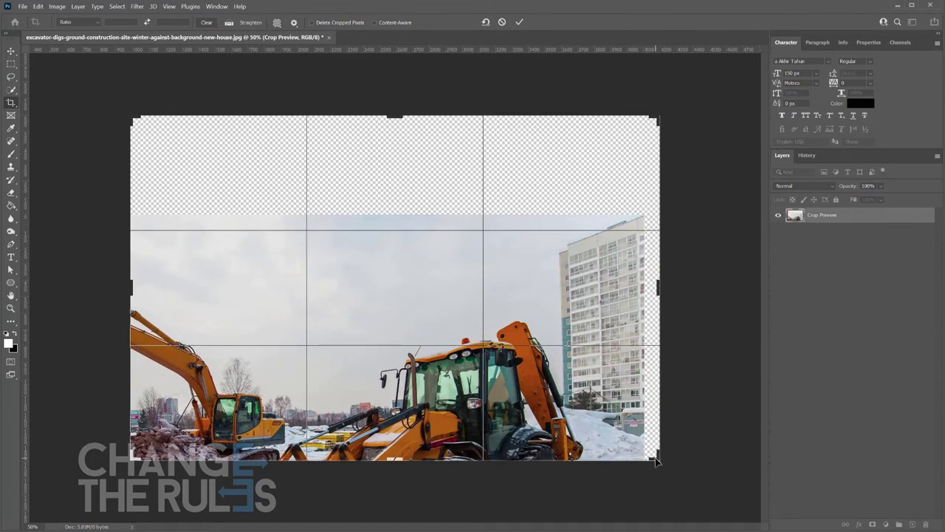
drag(658, 462, 480, 384)
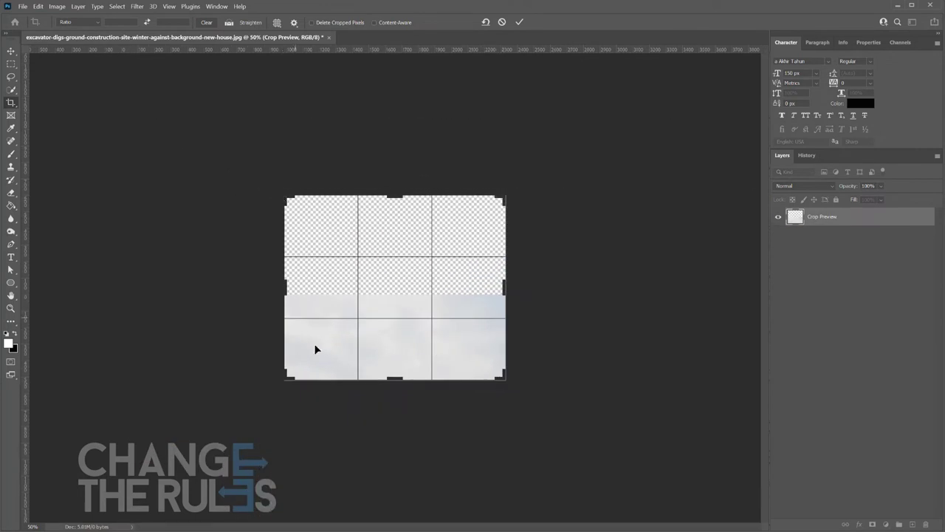
drag(286, 387, 240, 443)
key(Escape)
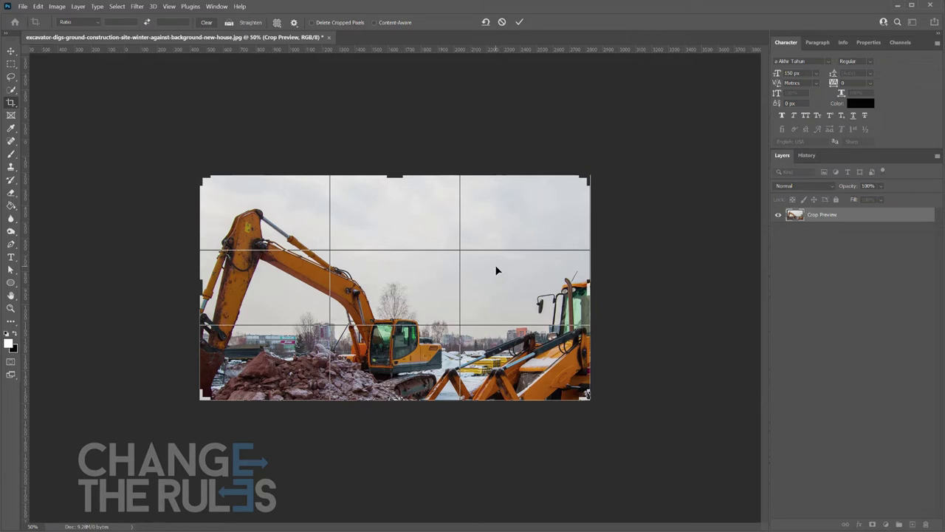
- Disable Auto Center Preview, narrow the crop from the right edge, then undo back to the whole photo
click(294, 23)
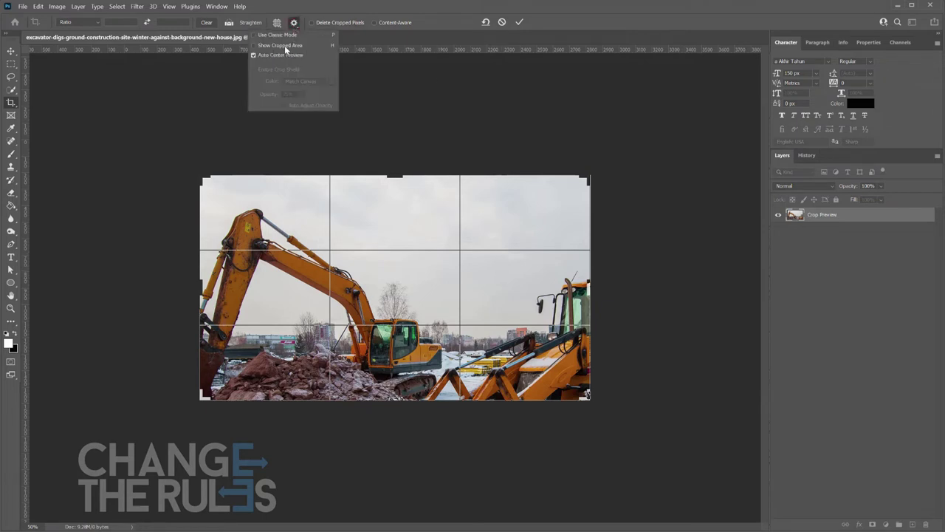
click(254, 56)
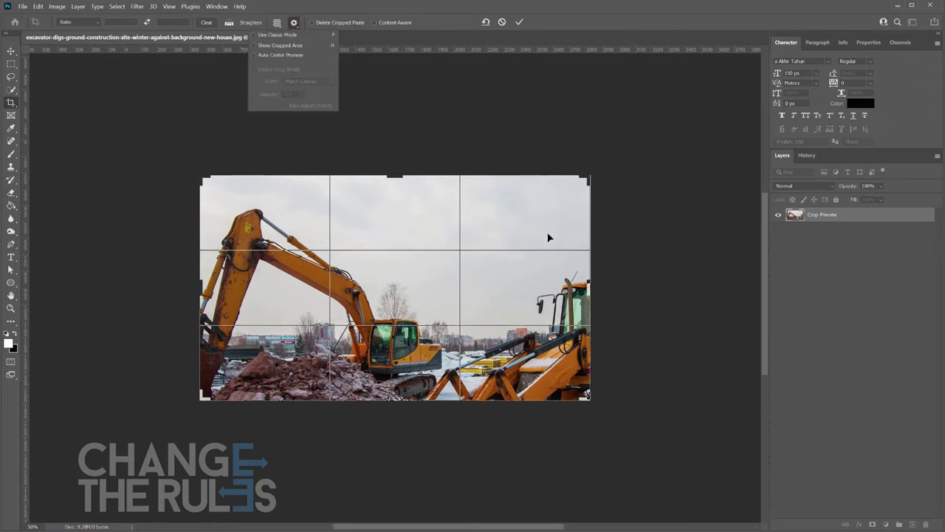
drag(594, 286, 285, 283)
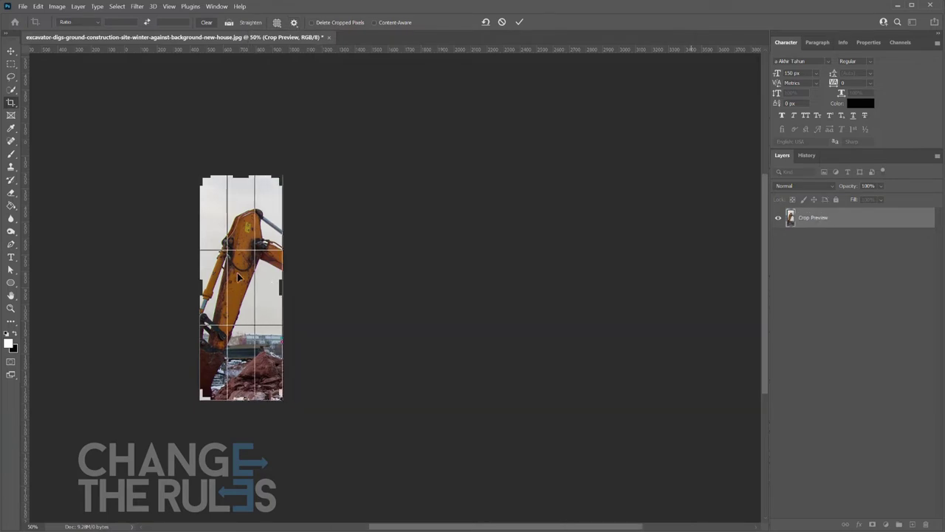
key(ctrl+z)
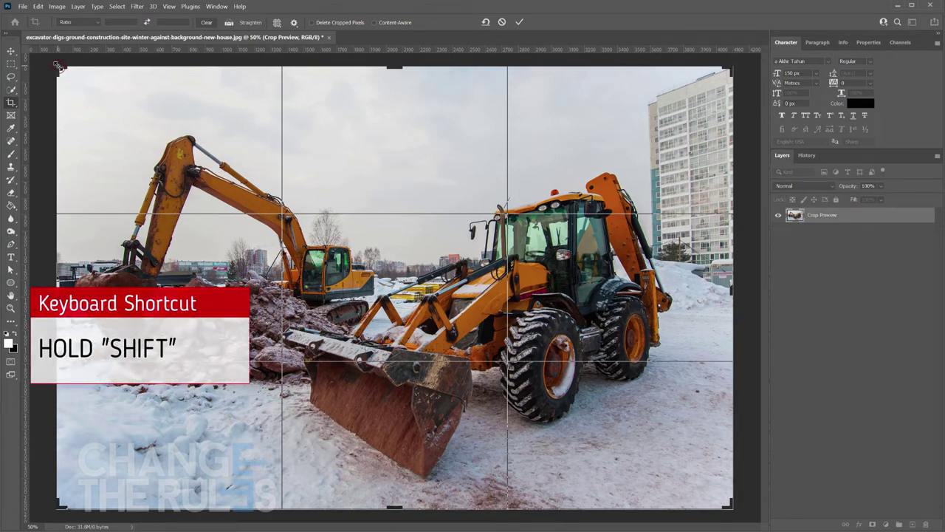
- Shrink the crop proportionally from opposite corners with Shift, then reset it
drag(57, 65, 151, 129)
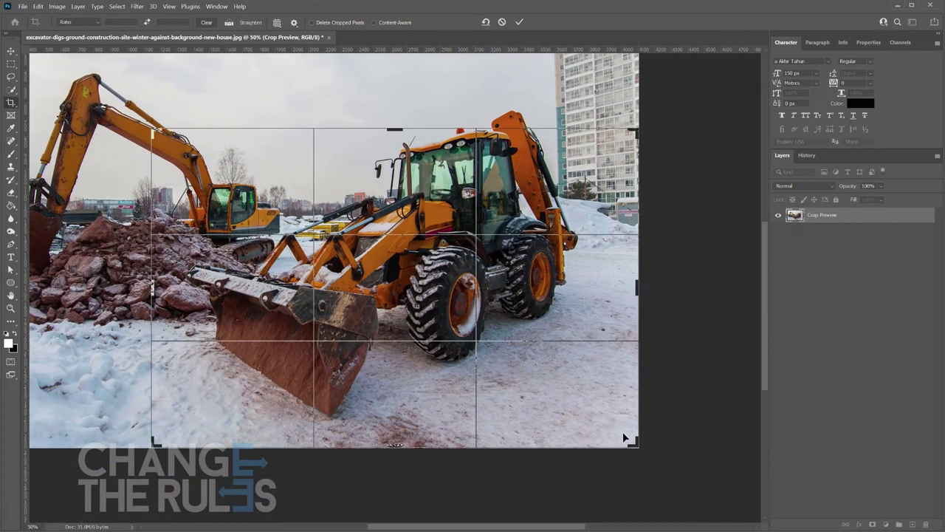
drag(624, 437, 519, 369)
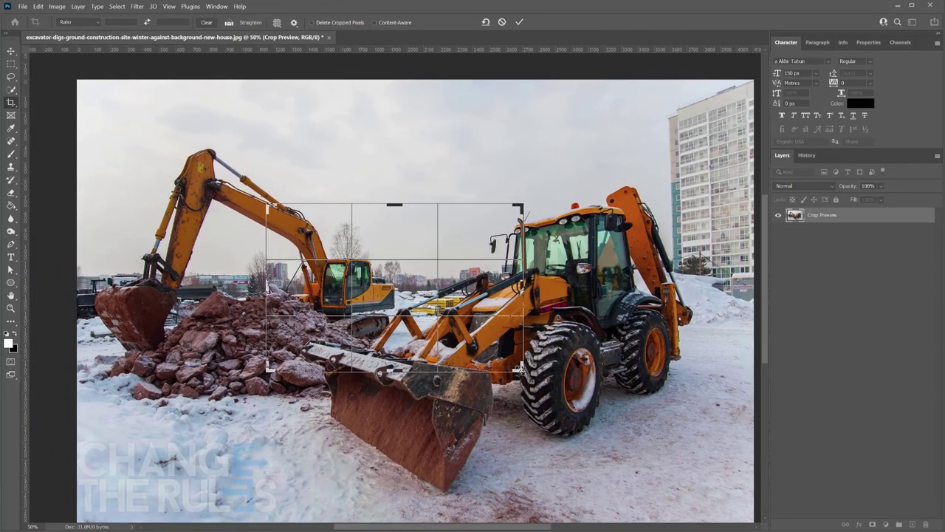
key(Escape)
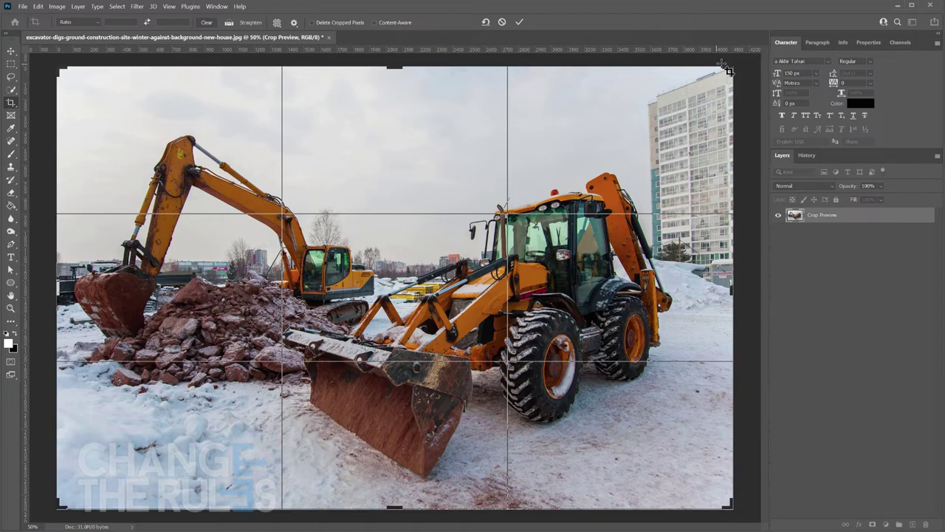
- Scale the crop around its centre, reset, then narrow and shorten it symmetrically into a small centred box
drag(730, 67, 487, 226)
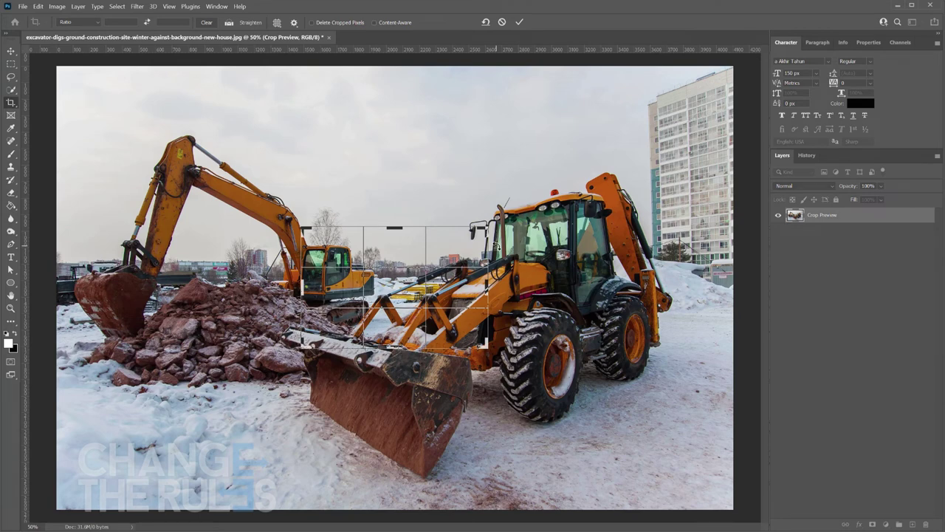
key(Escape)
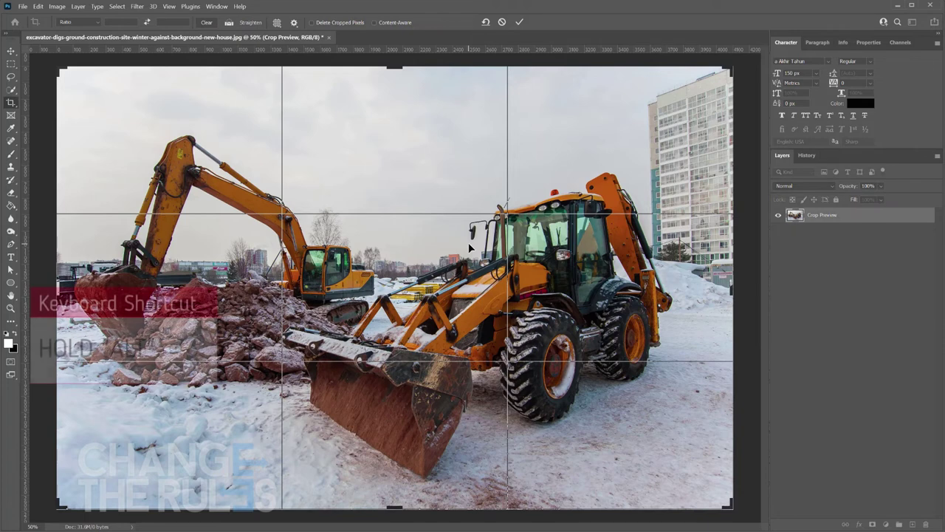
drag(58, 288, 253, 288)
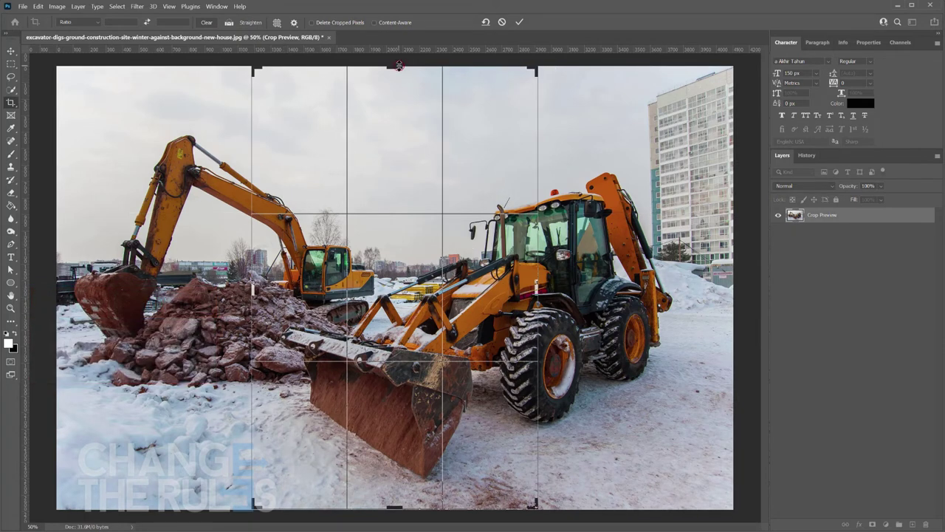
drag(398, 66, 399, 220)
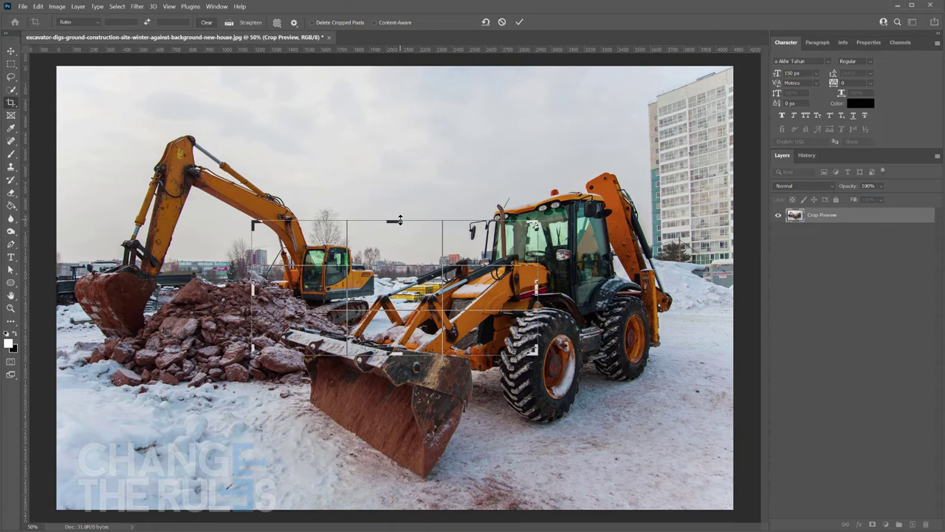
- Cancel the old crop and choose the 16:9 ratio preset, trying 9:16 portrait before settling on landscape
key(Escape)
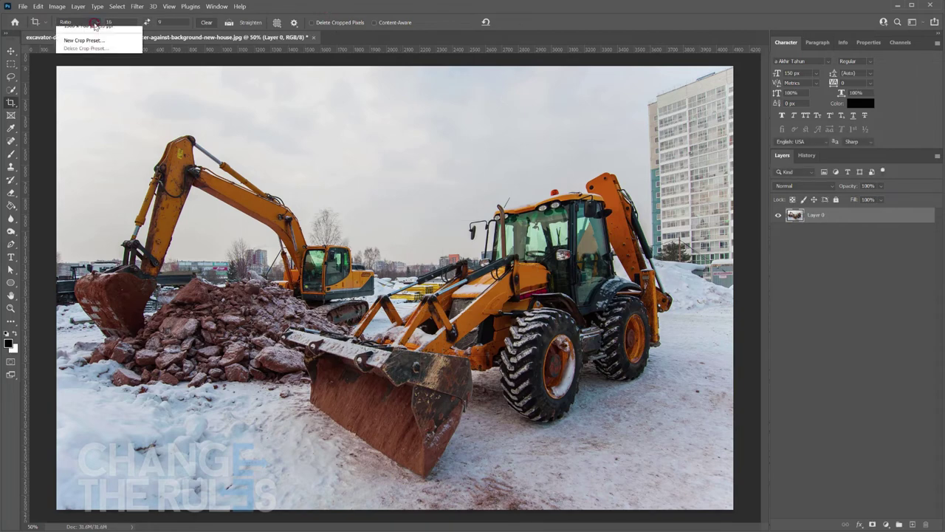
click(94, 23)
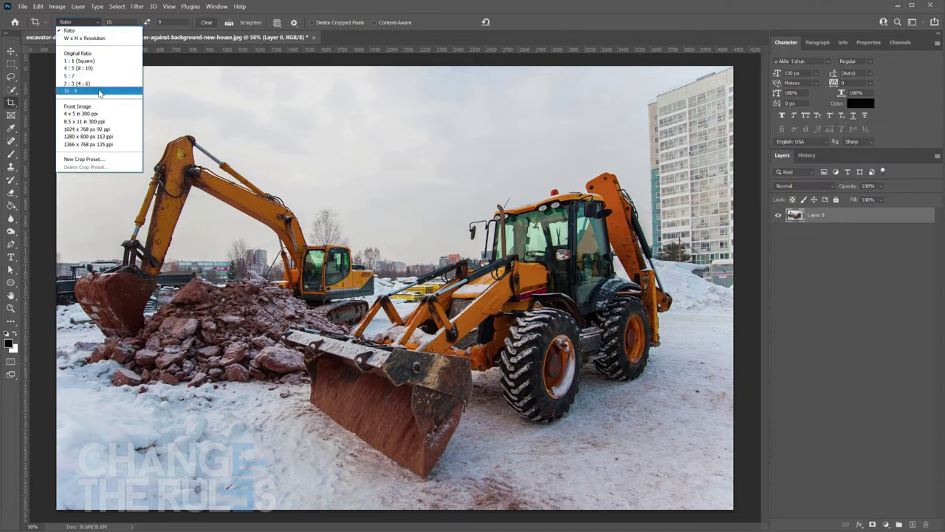
click(70, 90)
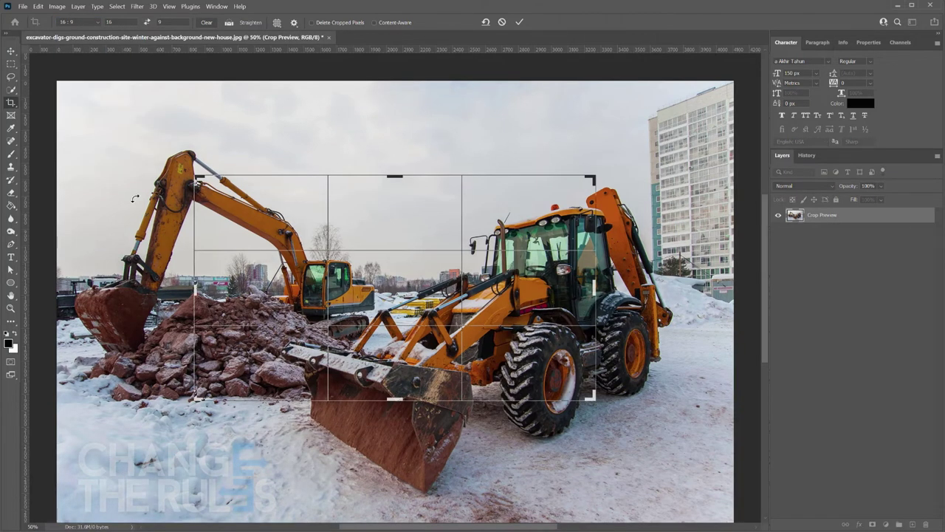
click(147, 23)
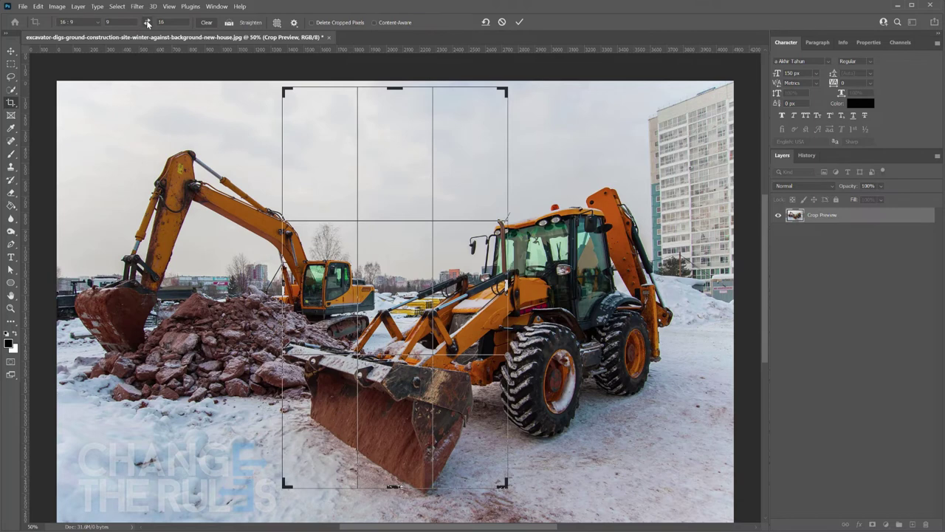
click(147, 23)
key(x)
key(x)
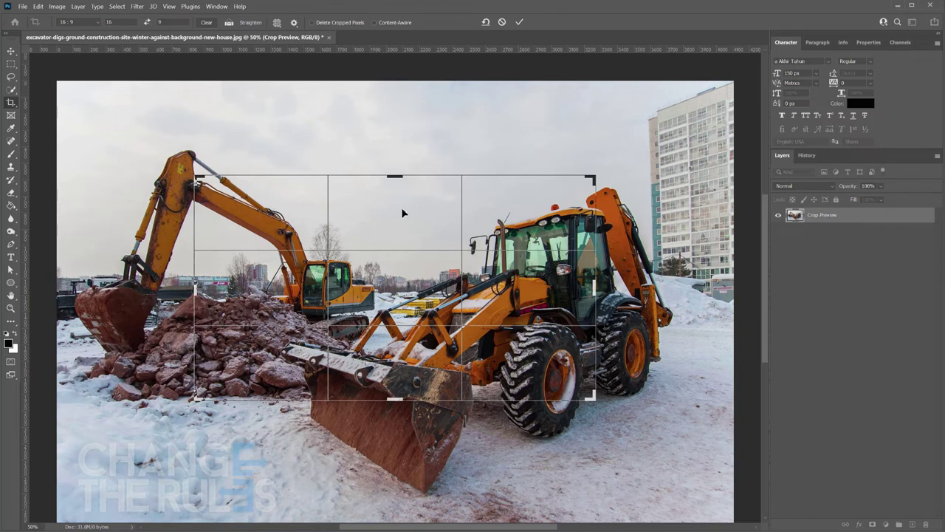
- Apply the 16:9 crop three times with checkmark and Enter, redrawing the box and undoing each crop
click(521, 22)
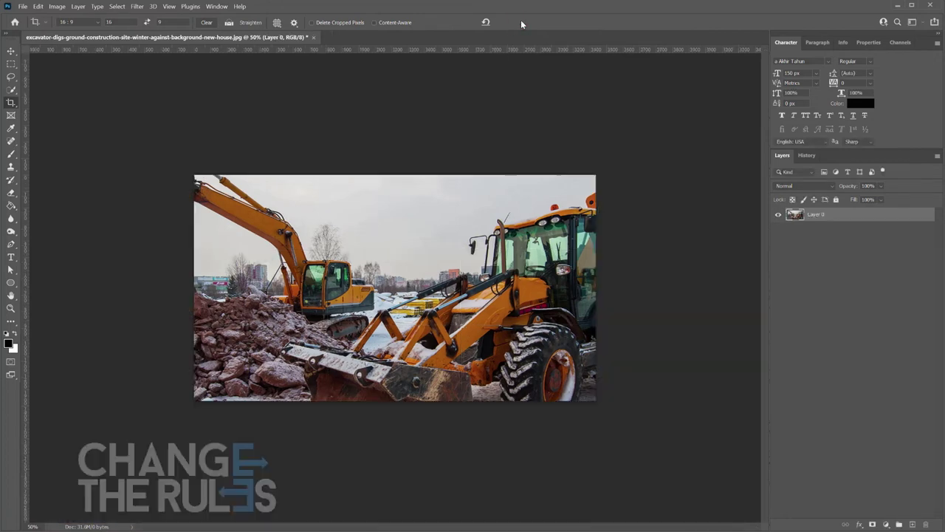
key(ctrl+z)
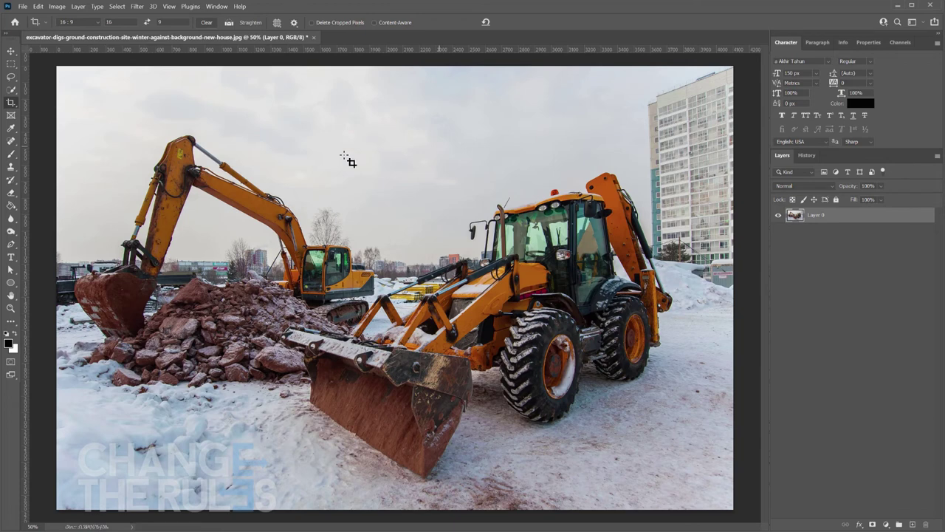
drag(189, 137, 624, 381)
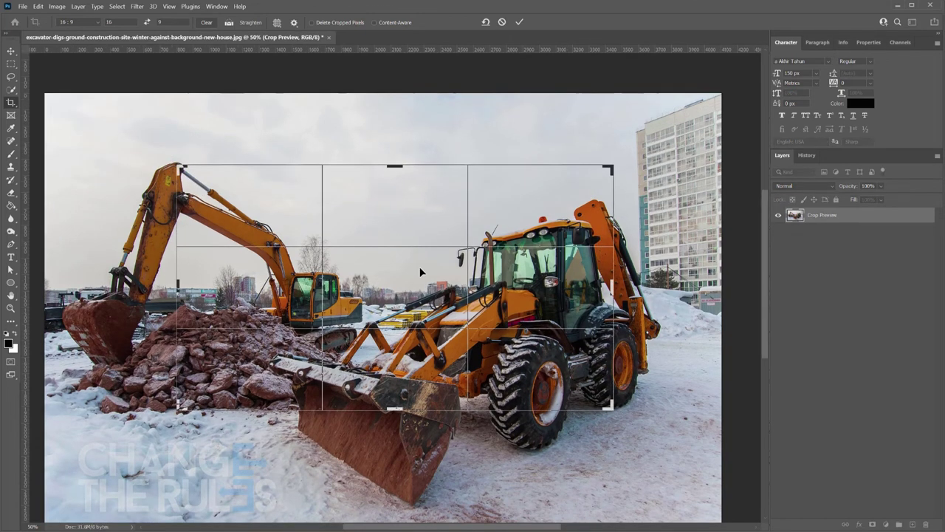
key(Return)
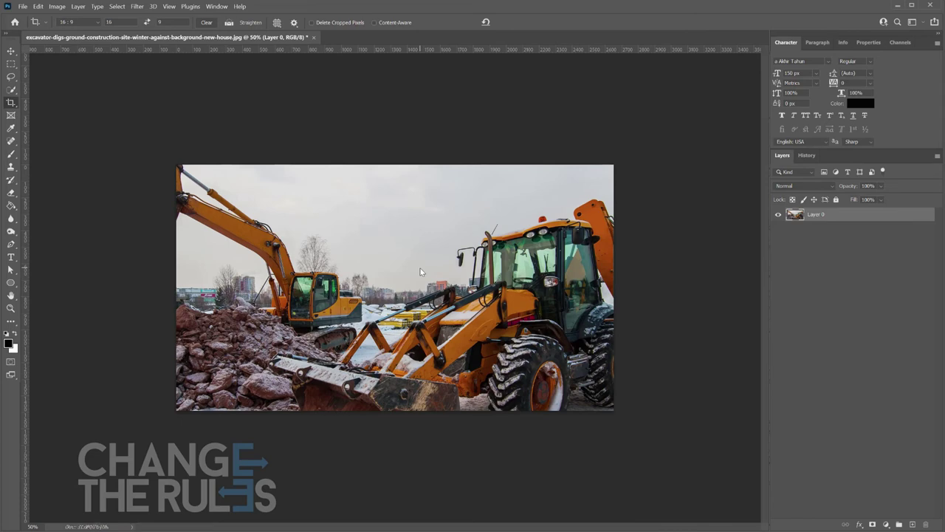
key(ctrl+z)
drag(200, 147, 607, 375)
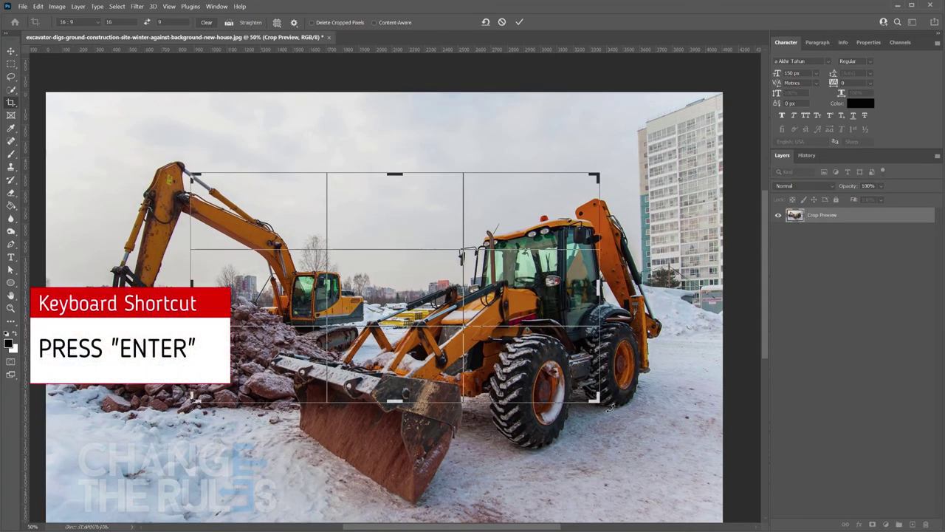
key(Return)
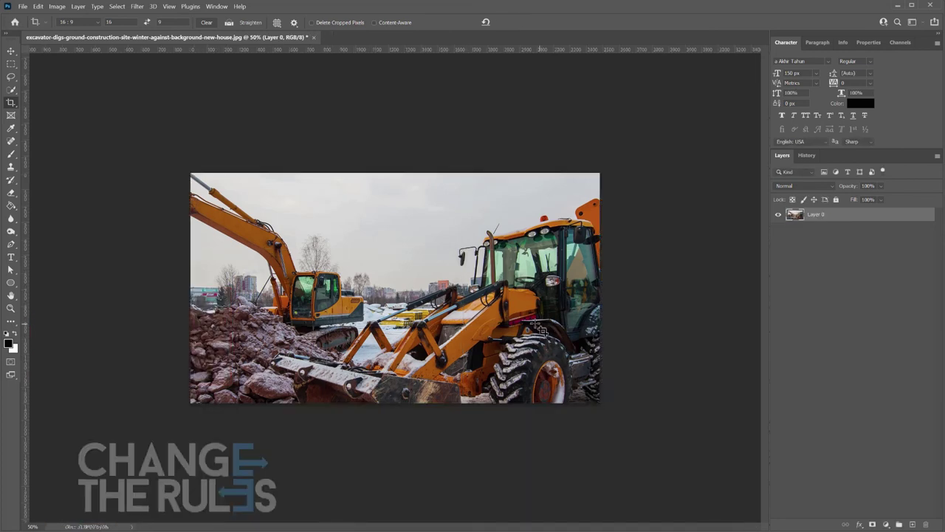
key(ctrl+z)
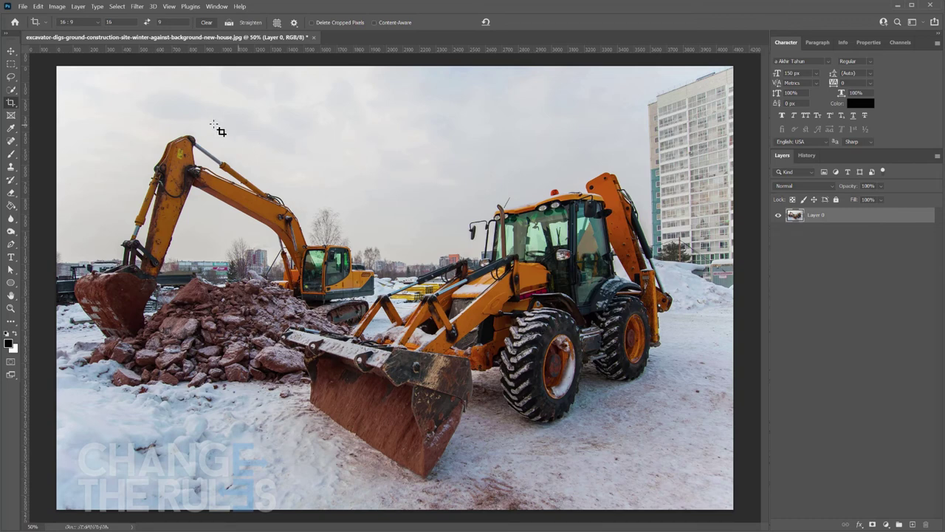
- Drag a 16:9 crop box around the excavator and loader, then nudge the photo up inside it
drag(164, 112, 645, 487)
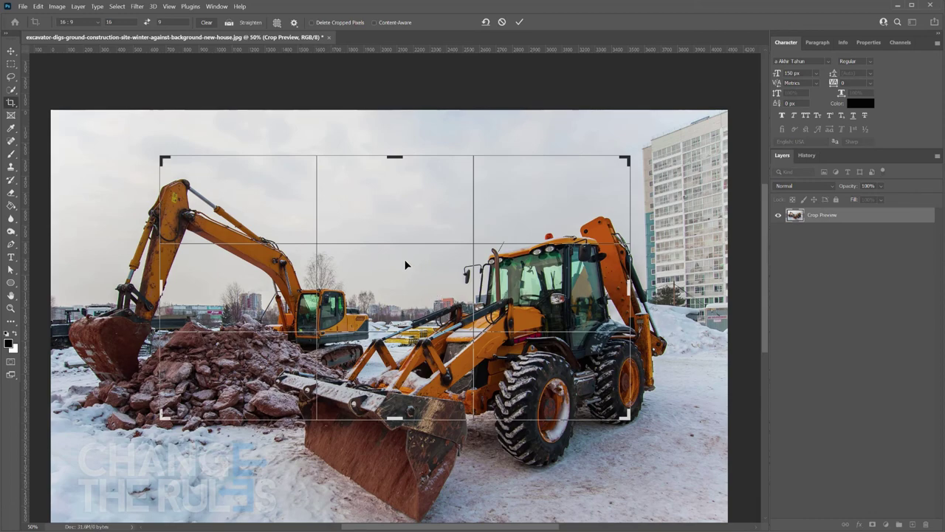
drag(405, 264, 407, 258)
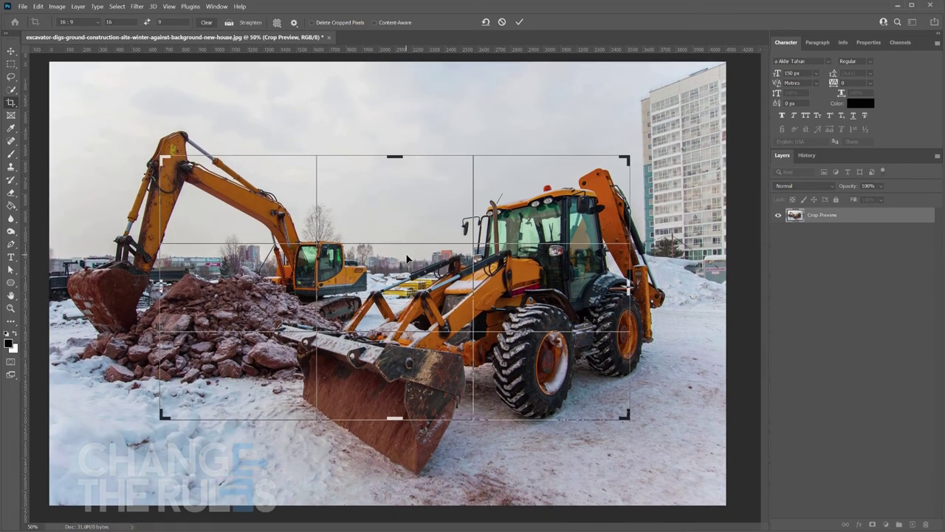